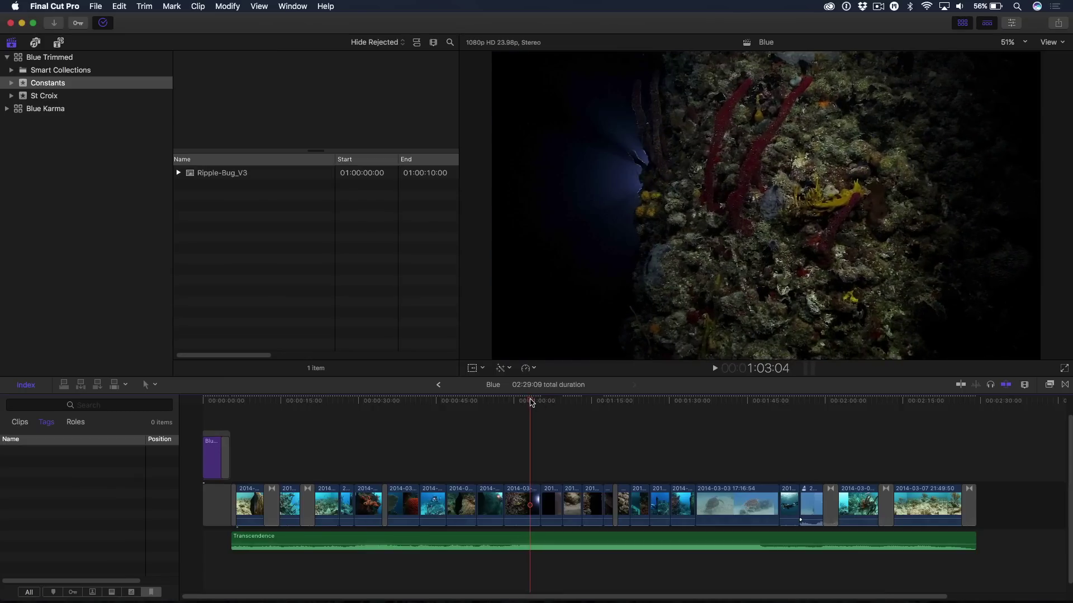
# Place the playhead at 41:20 and add a chapter marker titled 'Abba Shoots Sponge'
pyautogui.moveTo(530, 403); pyautogui.dragTo(475, 406)
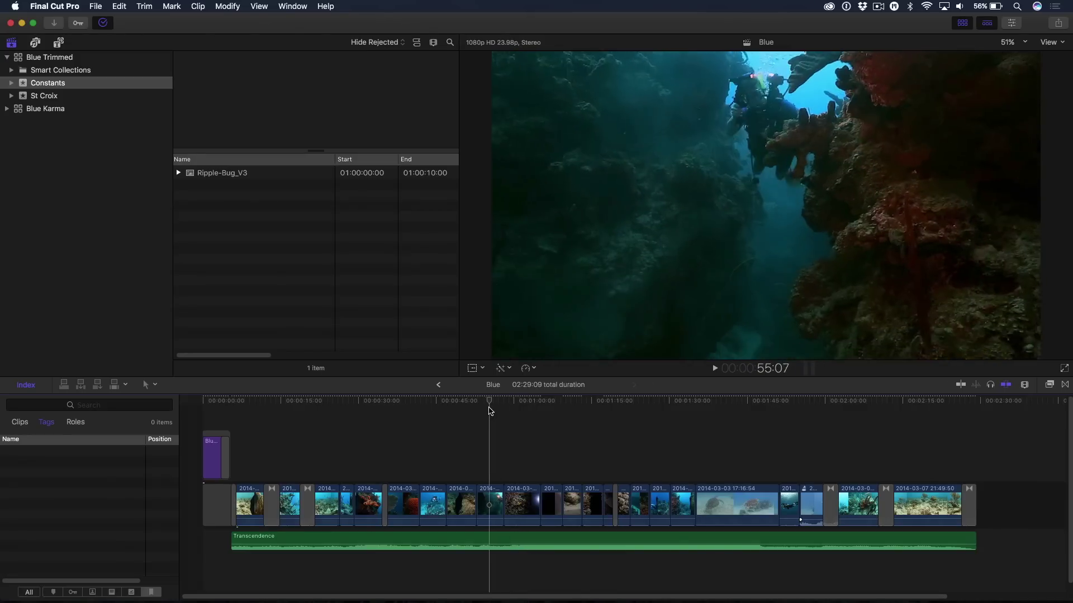
pyautogui.moveTo(481, 411); pyautogui.dragTo(423, 411)
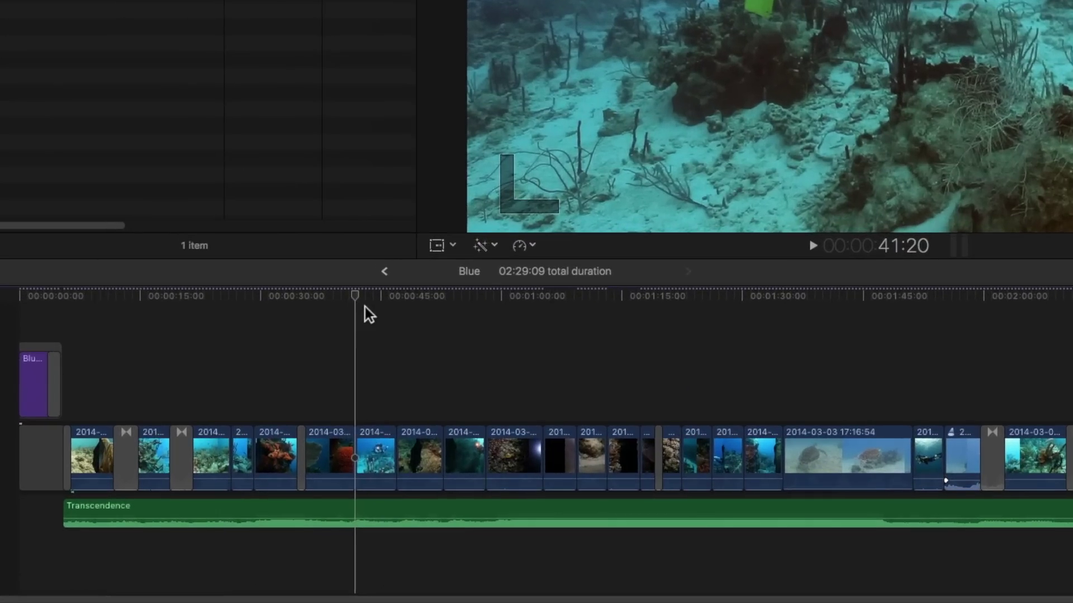
pyautogui.press('m')
pyautogui.press('m')
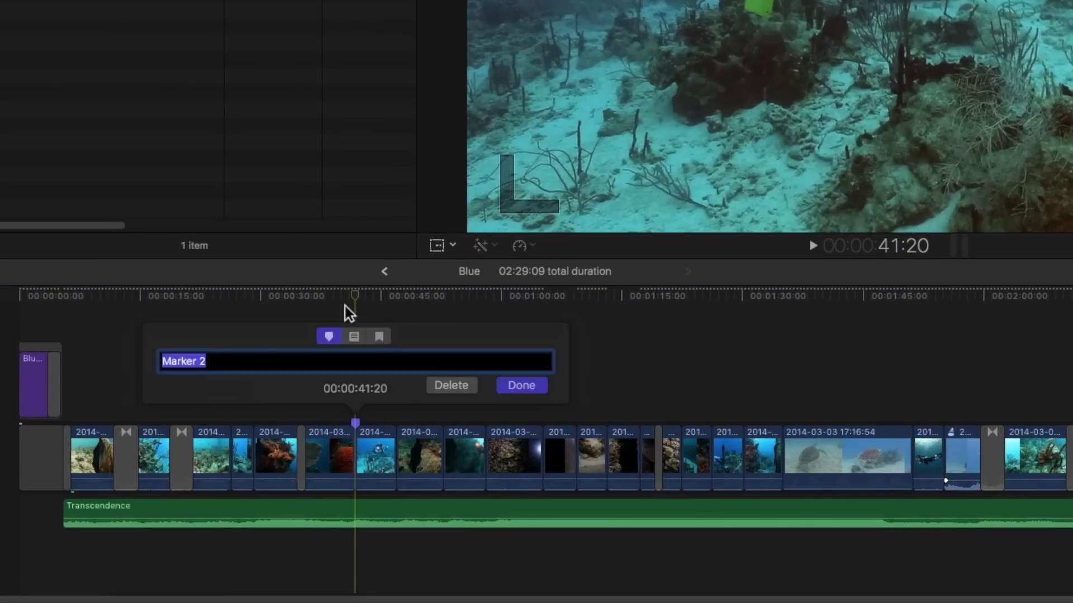
pyautogui.write('B')
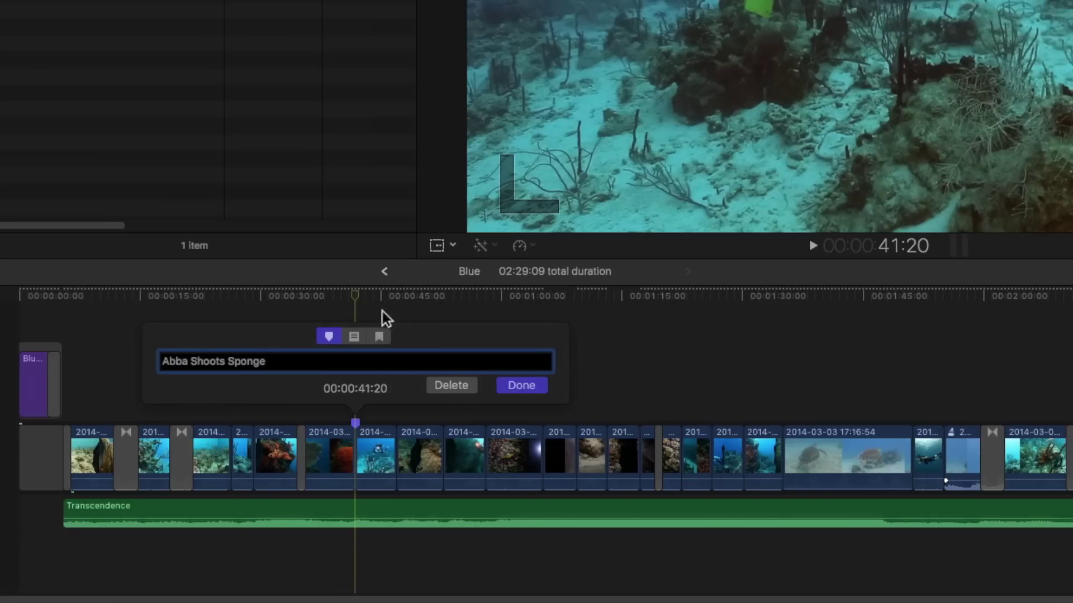
pyautogui.click(383, 338)
# Confirm the Abba Shoots Sponge marker, zoom in, and select it at the clip start
pyautogui.click(509, 386)
pyautogui.press('super+equal')
pyautogui.press('super+equal')
pyautogui.press('super+equal')
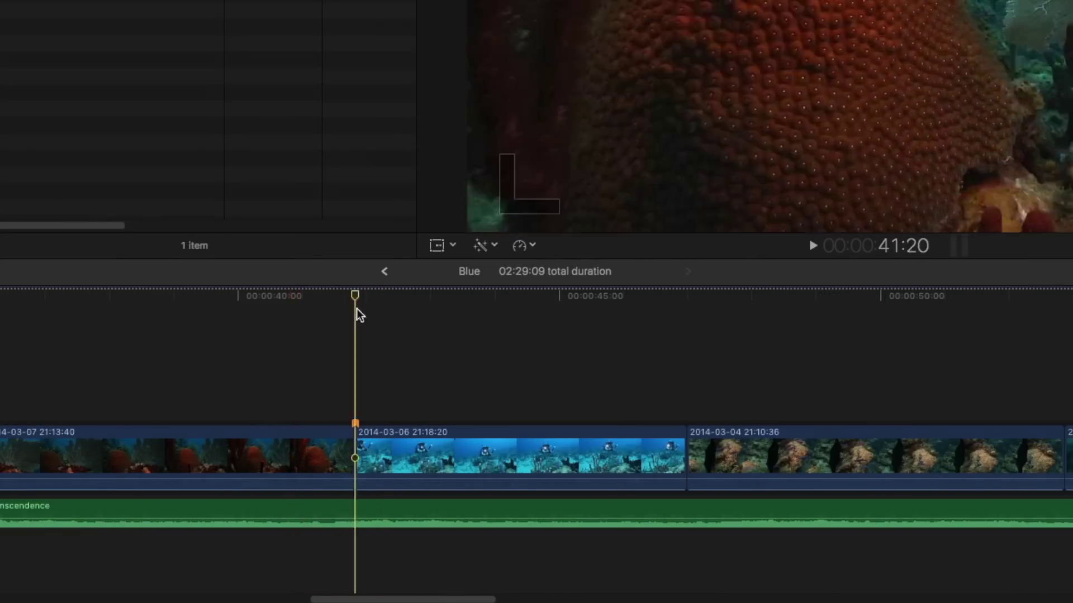
pyautogui.click(284, 312)
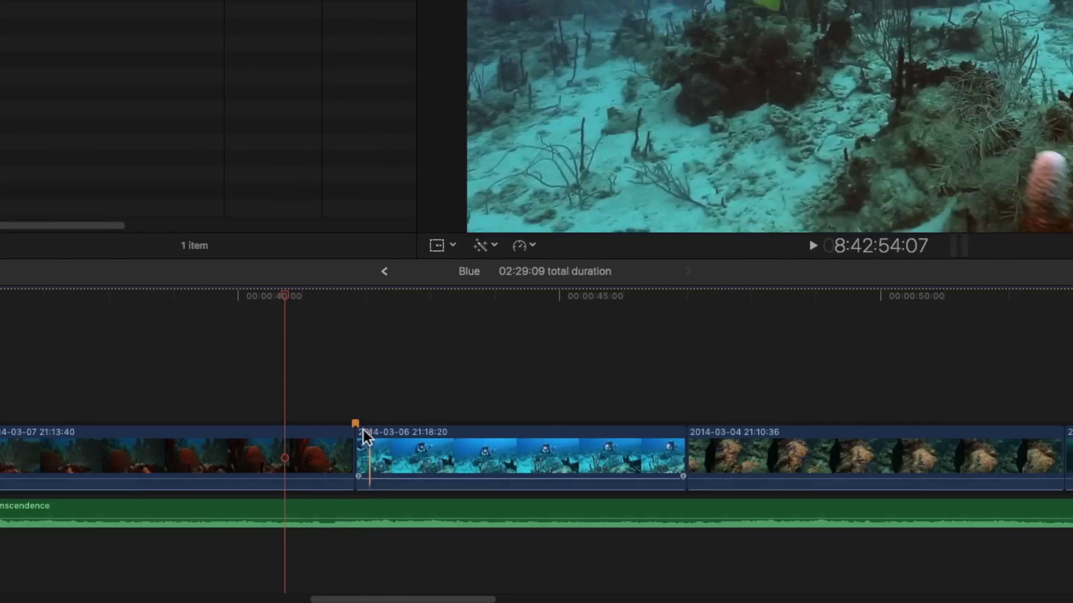
pyautogui.click(359, 424)
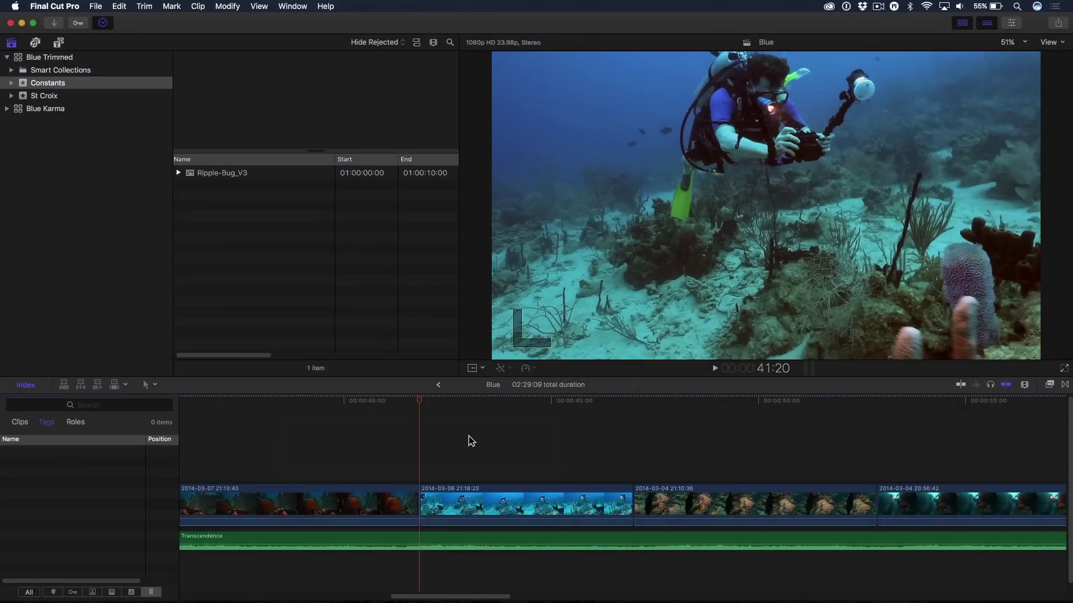
pyautogui.hotkey('shift', 'z')
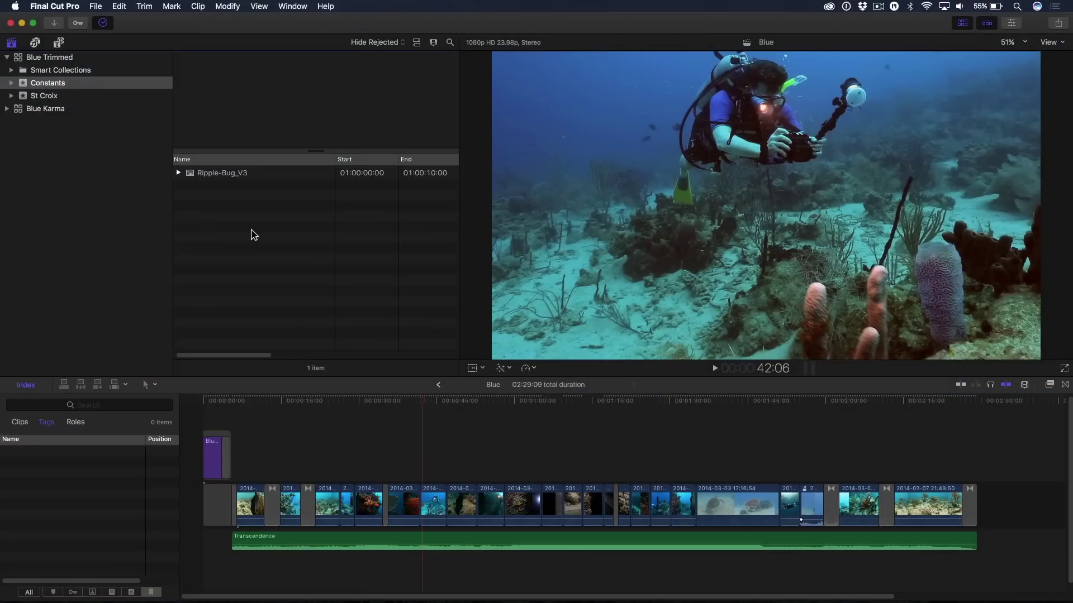
# Create a new compound clip named 'Chapter Markers' in the Constants event
pyautogui.hotkey('alt', 'g')
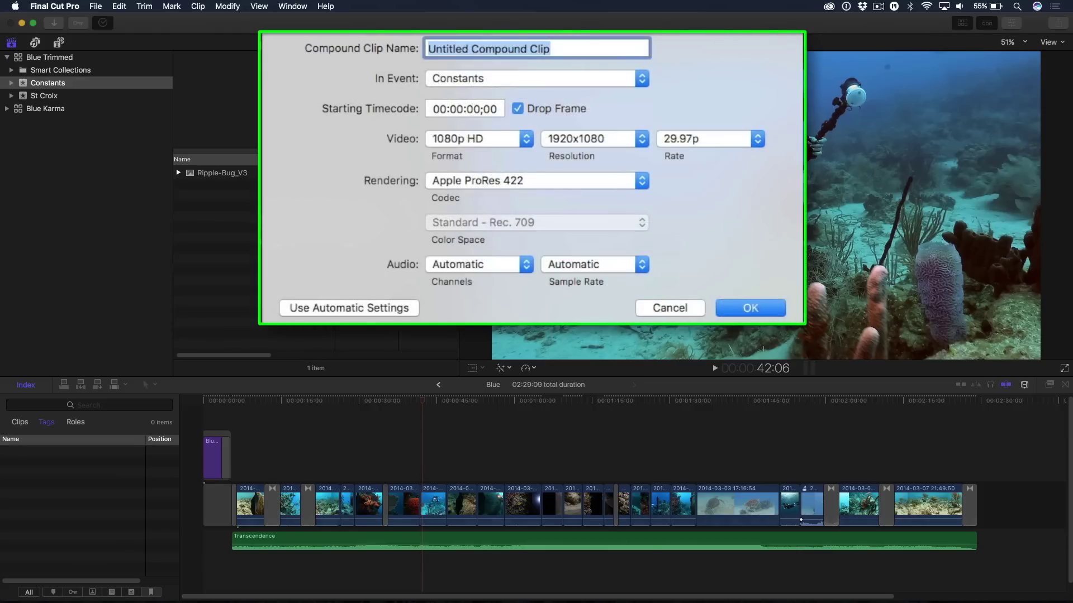
pyautogui.write('C')
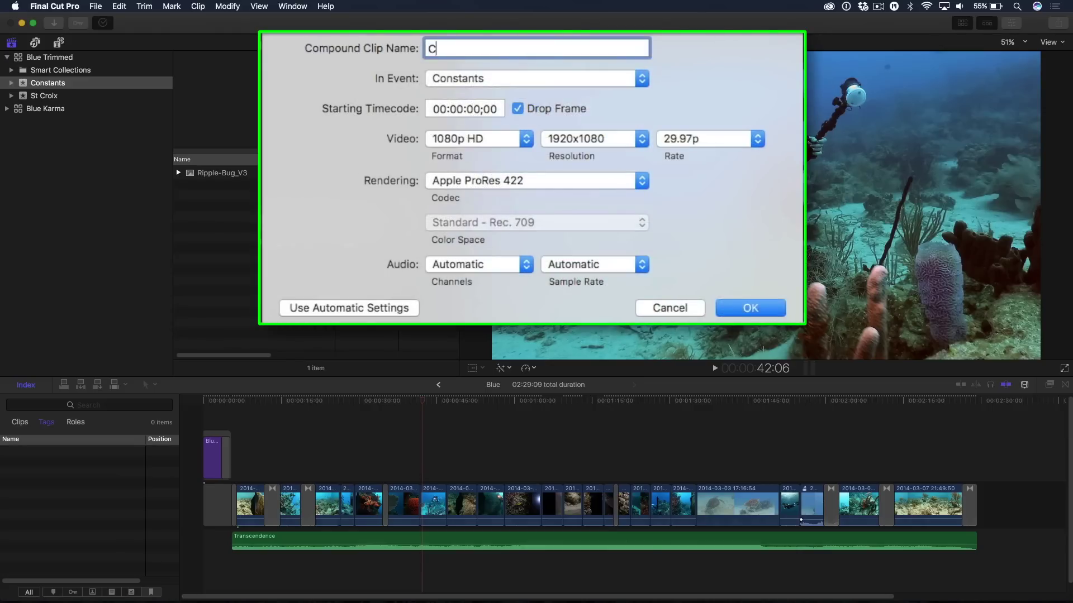
pyautogui.write('hapter Markers')
pyautogui.press('Return')
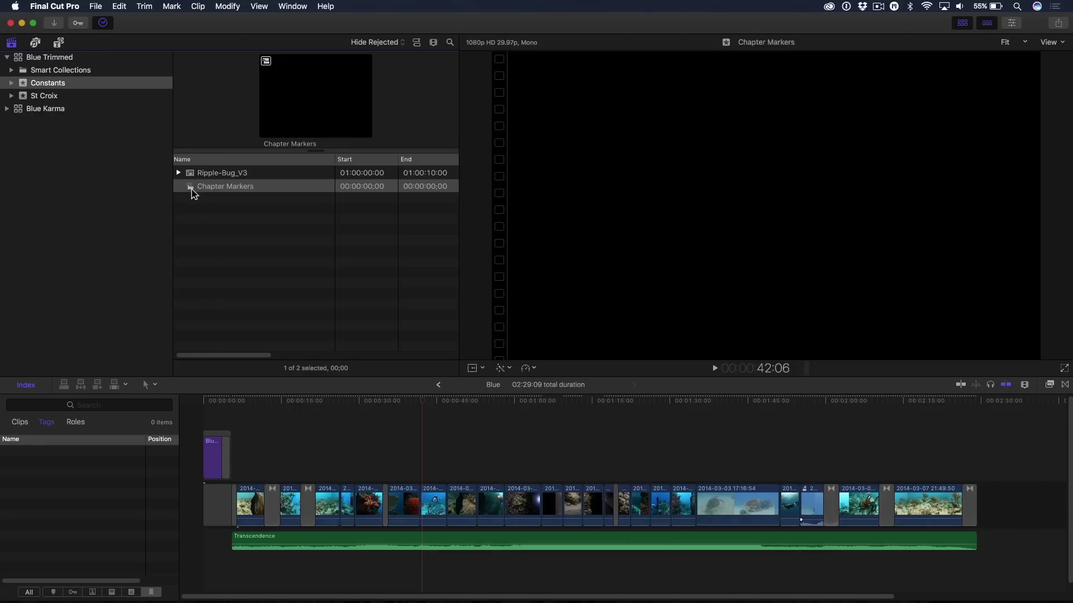
# Inside the Chapter Markers clip, insert a gap clip and set its duration to 1 second
pyautogui.doubleClick(193, 190)
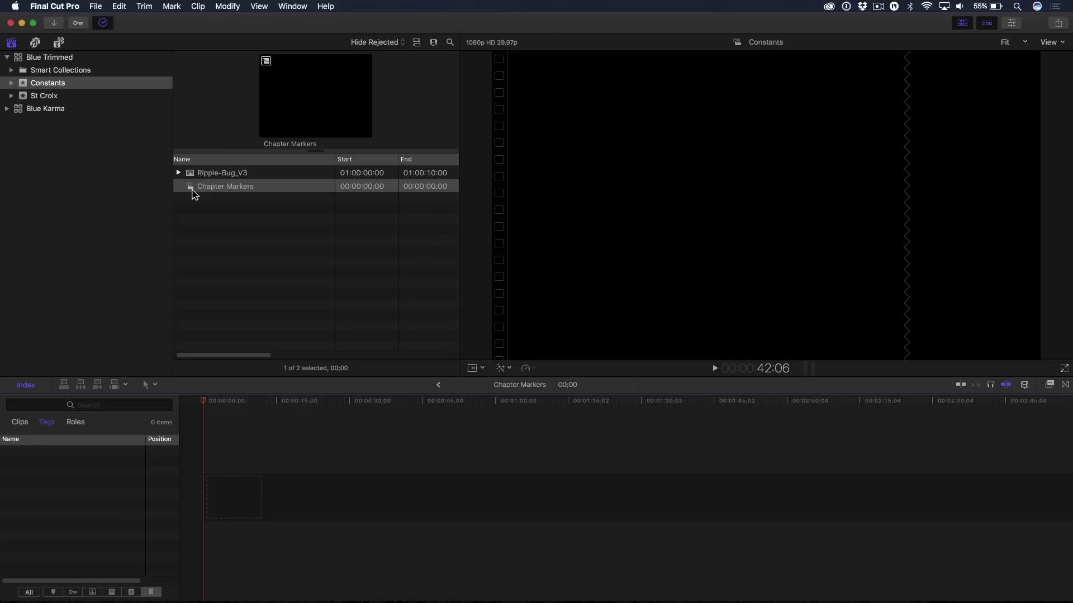
pyautogui.hotkey('alt', 'w')
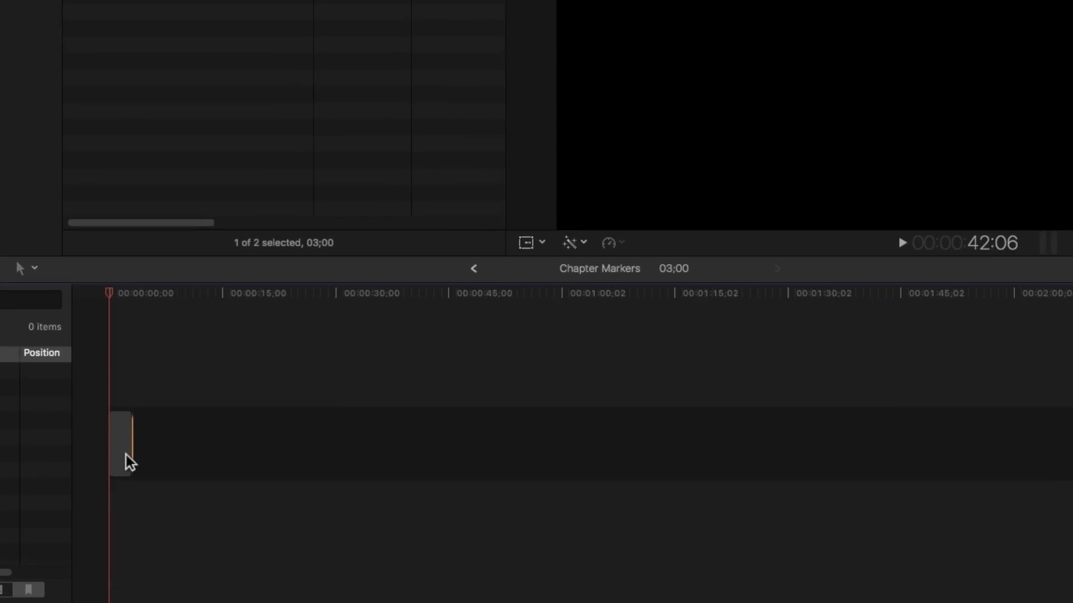
pyautogui.click(127, 455)
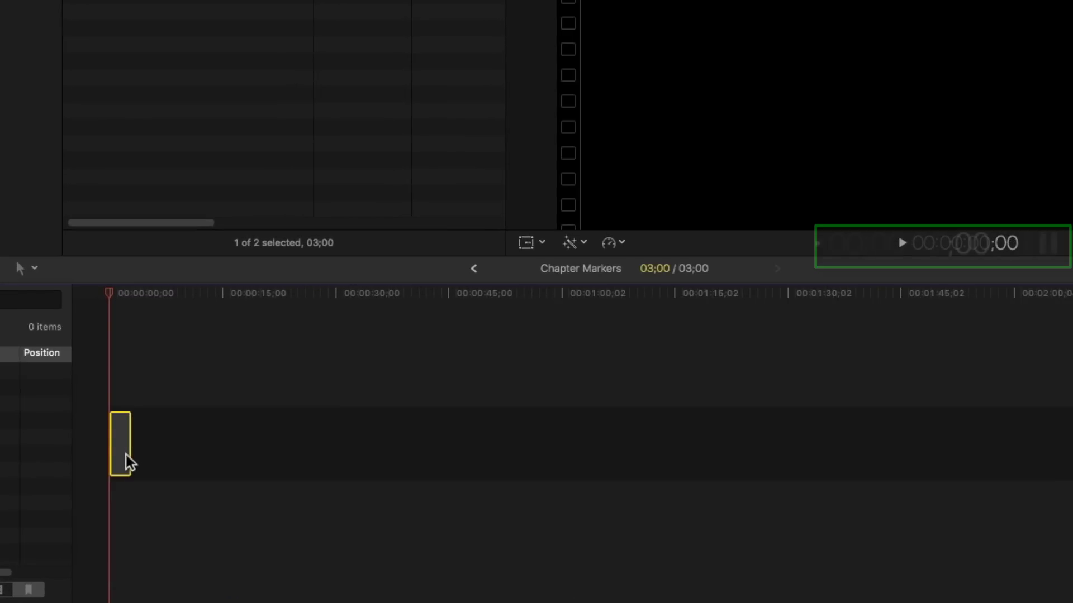
pyautogui.hotkey('ctrl', 'd')
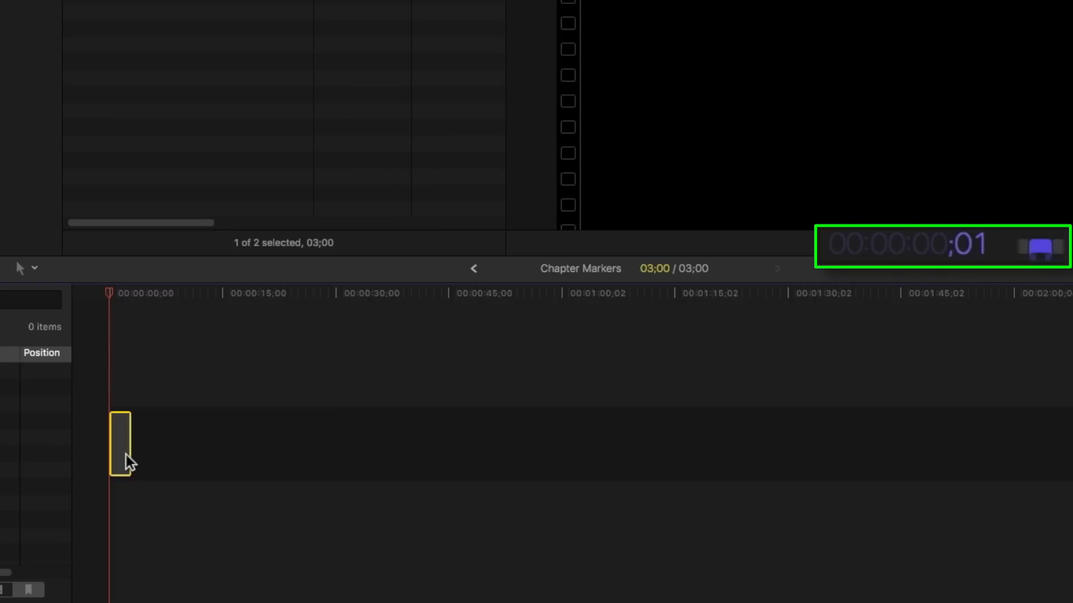
pyautogui.press('Return')
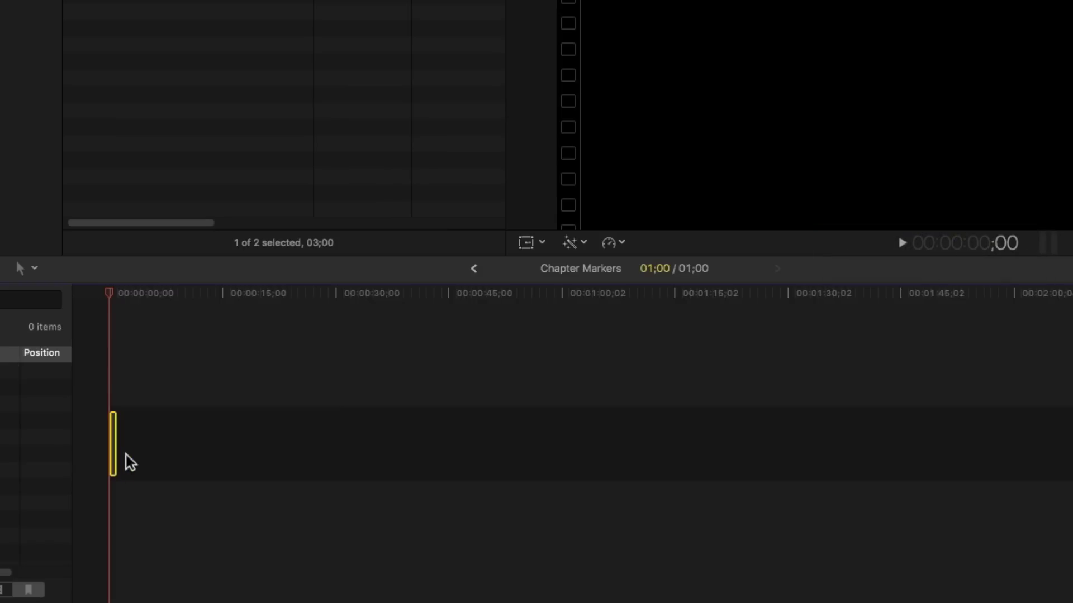
# Return to the Blue project and add a marker at the start of the Chapter Markers clip
pyautogui.click(474, 272)
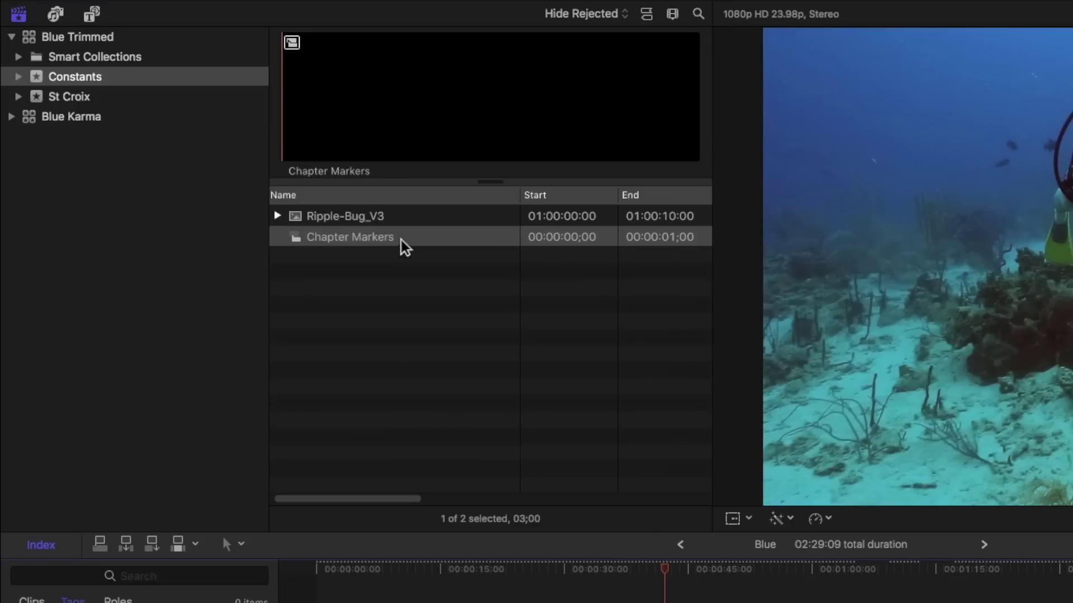
pyautogui.click(291, 111)
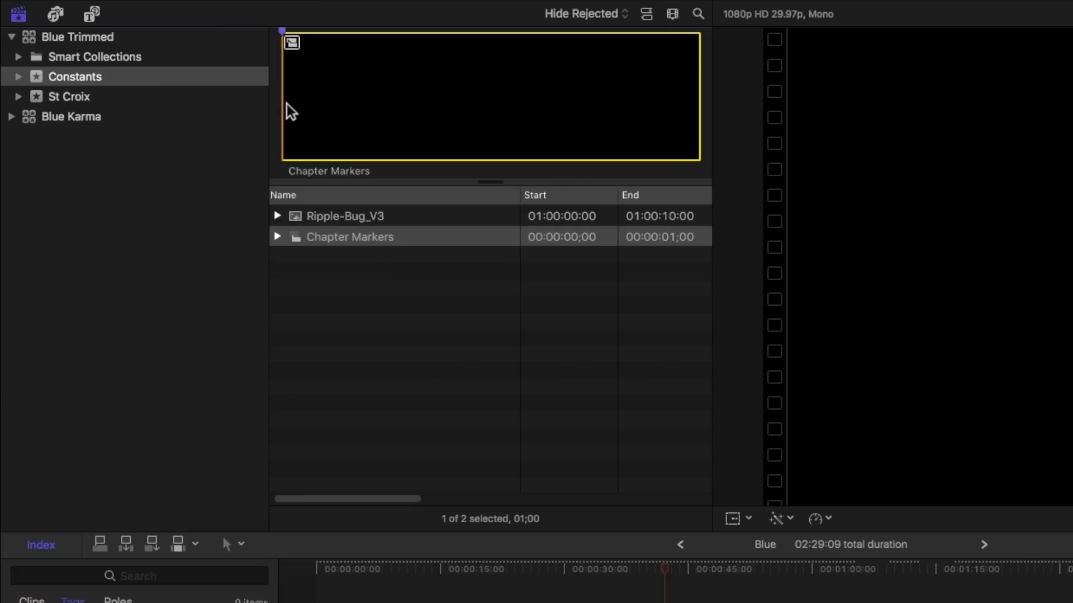
pyautogui.hotkey('alt', 'm')
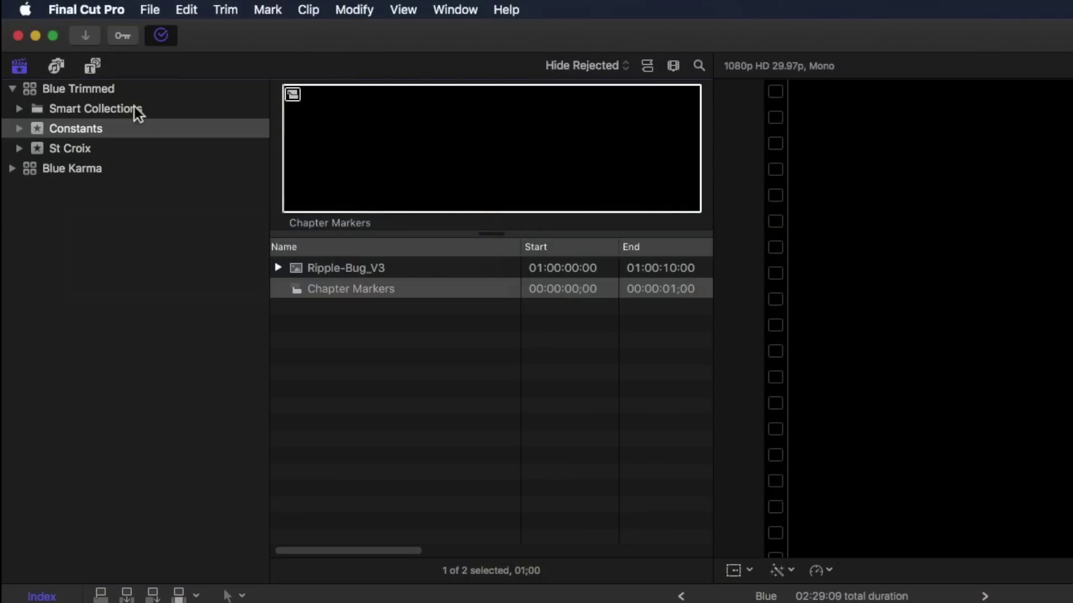
# In the Command Editor, duplicate the Default command set as a new set named 'Markers'
pyautogui.click(55, 9)
pyautogui.moveTo(91, 77)
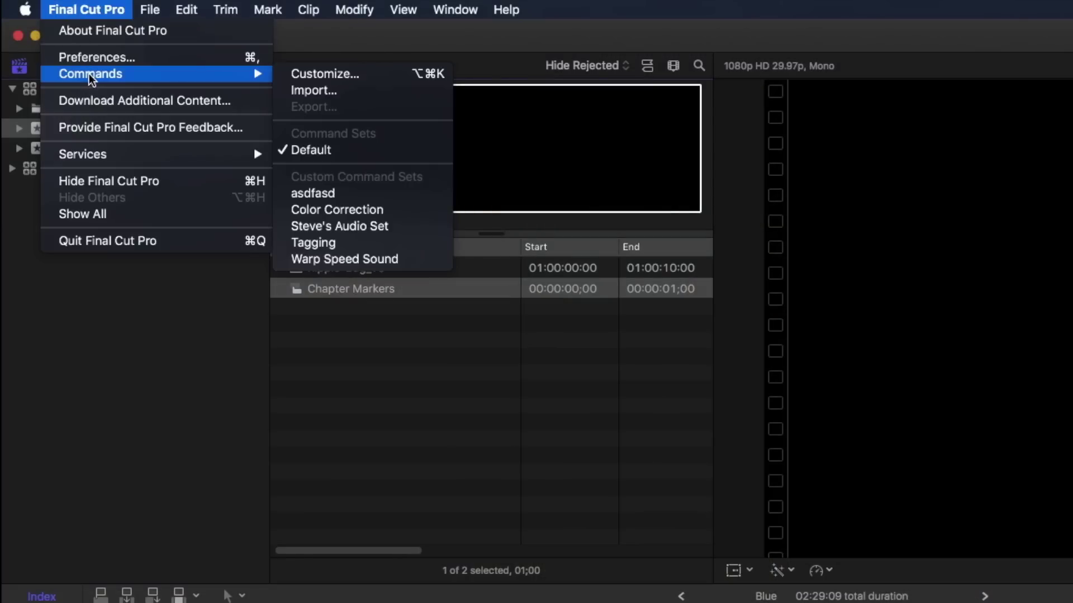
pyautogui.click(359, 69)
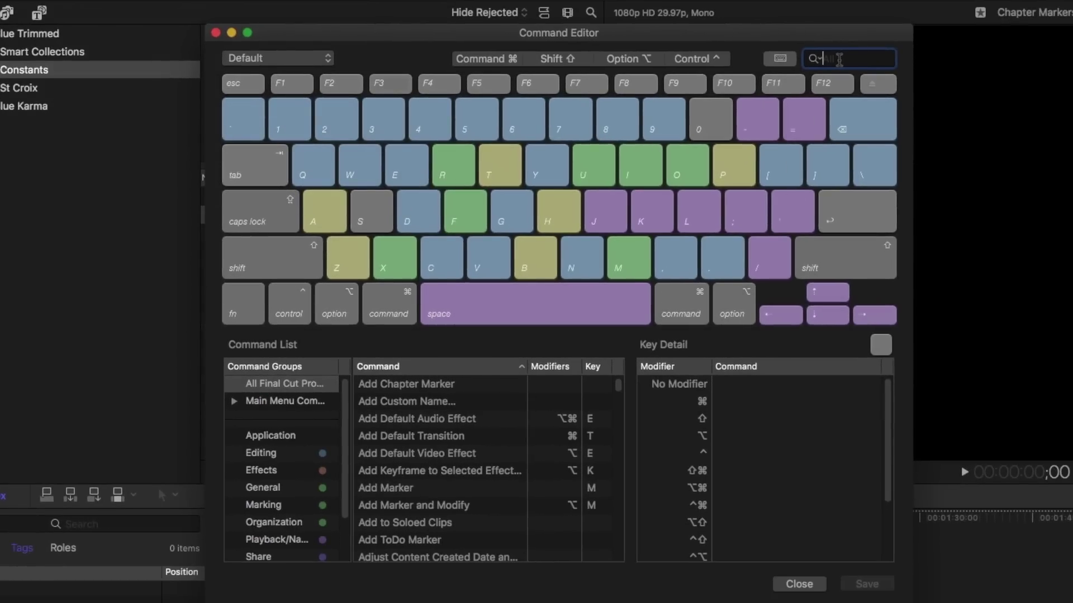
pyautogui.write('marker')
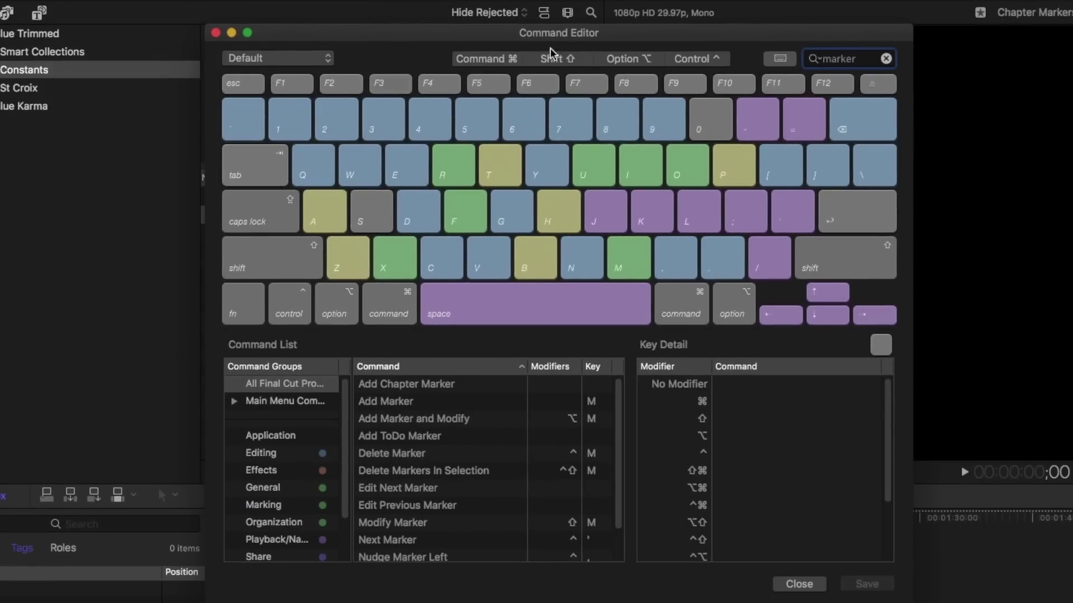
pyautogui.click(886, 59)
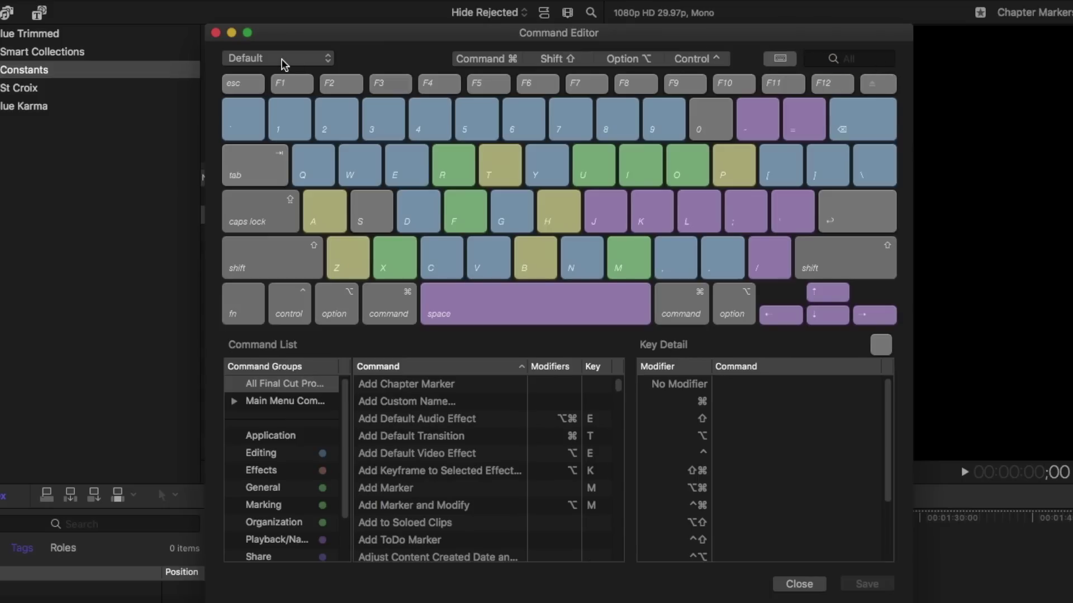
pyautogui.click(283, 60)
pyautogui.click(261, 8)
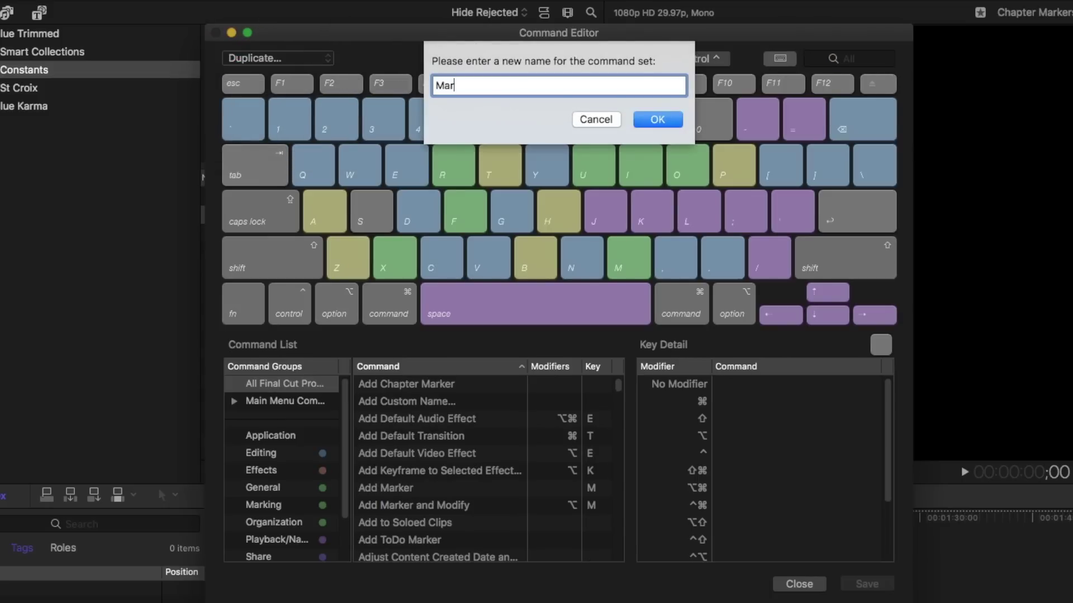
pyautogui.write('Markers')
pyautogui.press('Return')
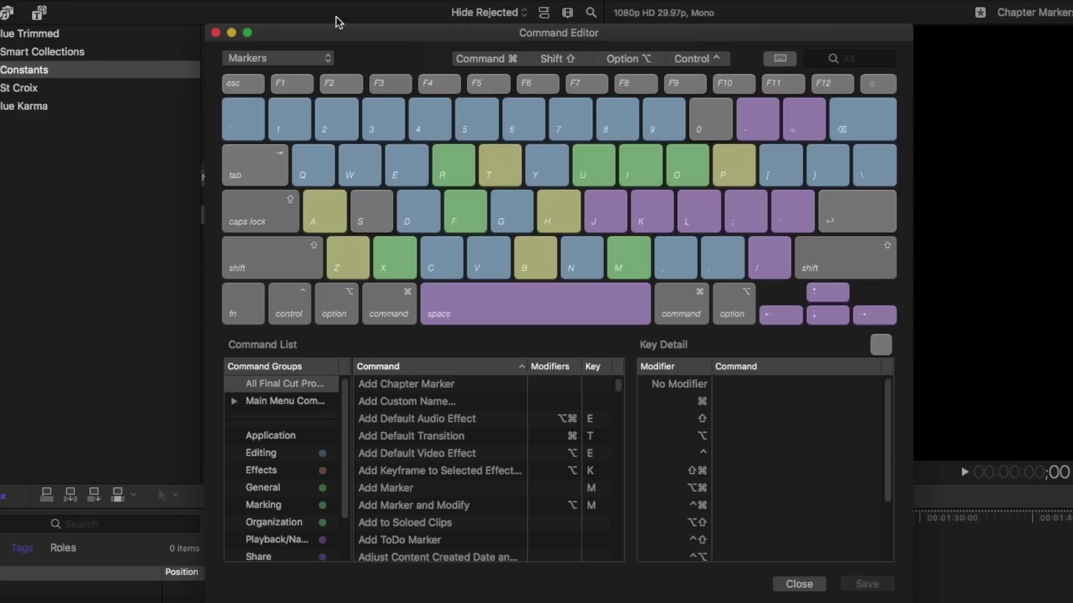
# Assign Add Chapter Marker to the M key and close the Command Editor
pyautogui.write('marker')
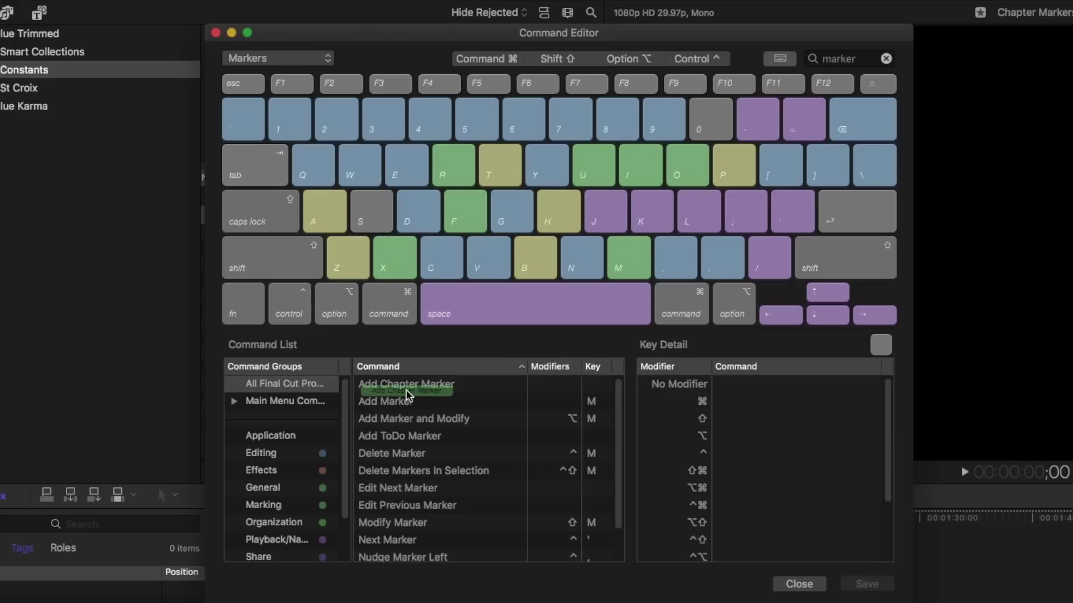
pyautogui.moveTo(406, 395)
pyautogui.mouseDown()
pyautogui.moveTo(574, 329)
pyautogui.moveTo(624, 260)
pyautogui.mouseUp()
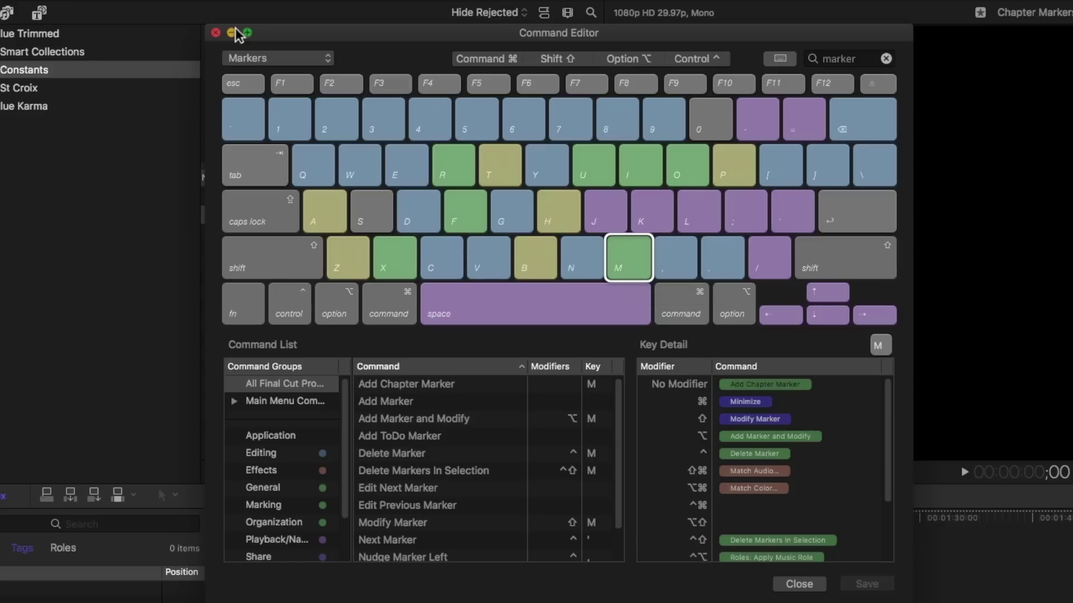
pyautogui.click(216, 32)
# Add a chapter marker at 00:00:00;00 on the Chapter Markers clip in the browser
pyautogui.click(232, 107)
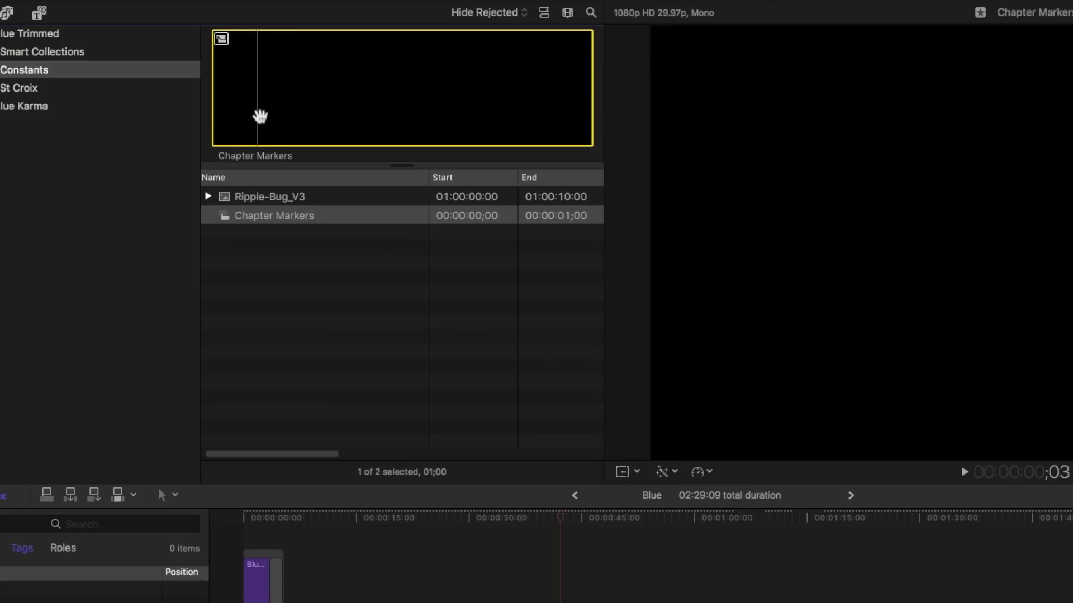
pyautogui.press('s')
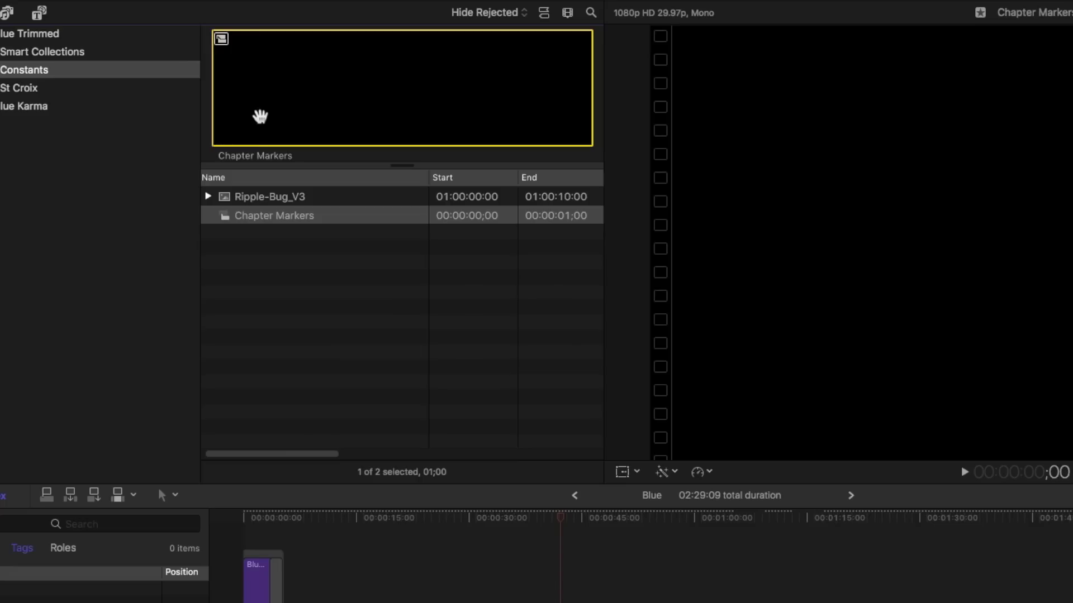
pyautogui.hotkey('alt', 'm')
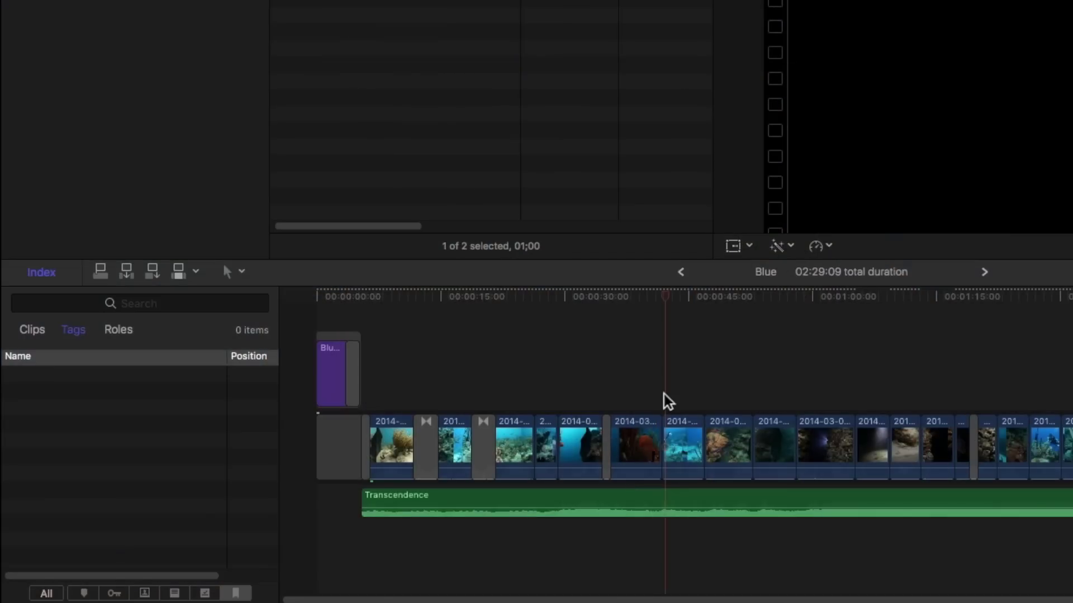
# During Blue playback, add chapter markers near 0:41, 0:53 and 1:36, then stop playback
pyautogui.click(663, 400)
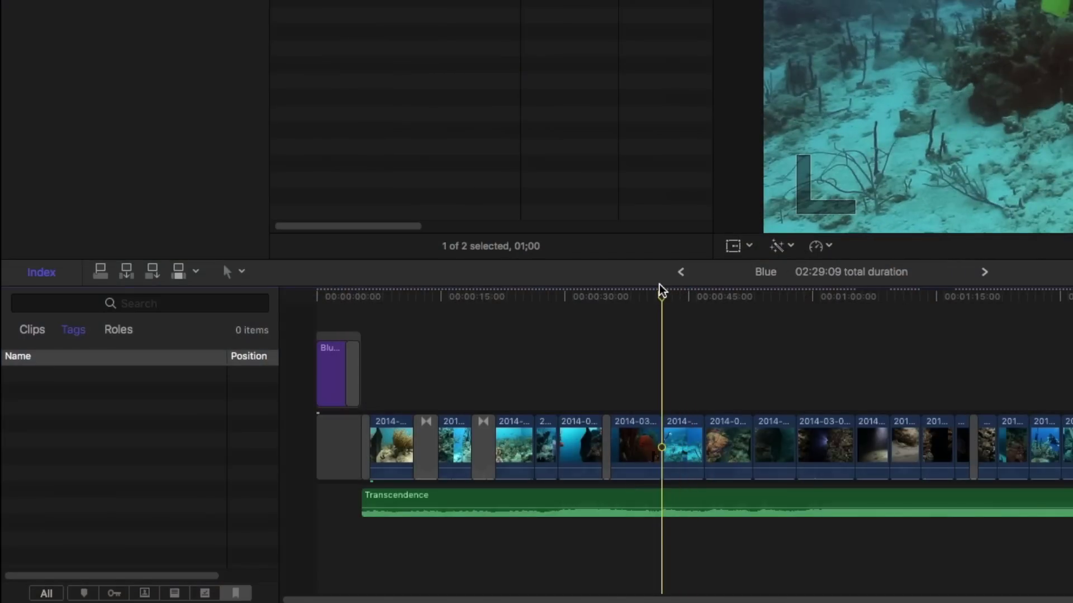
pyautogui.press('m')
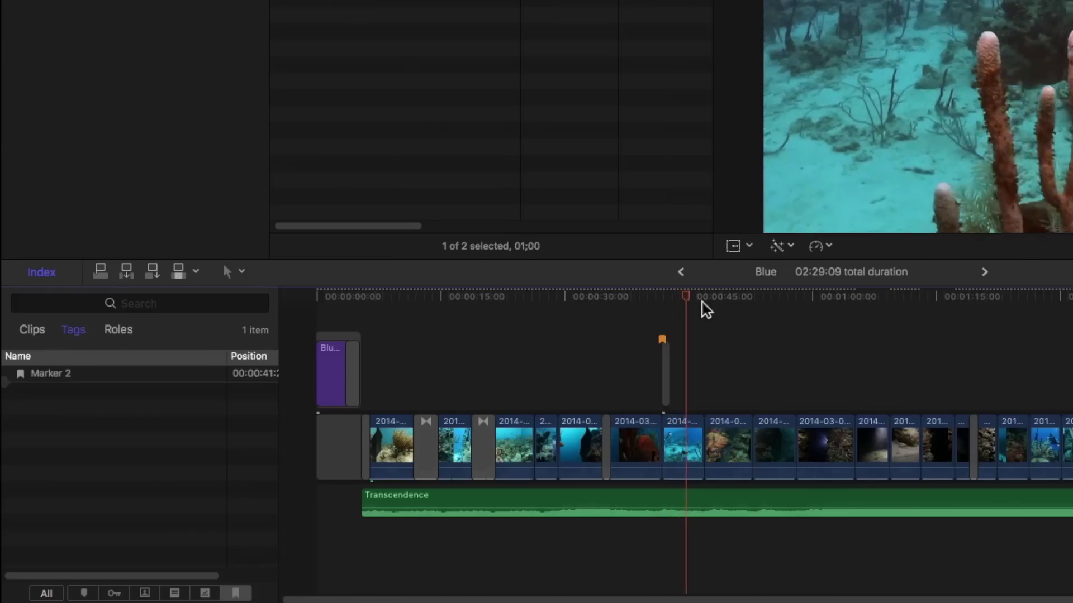
pyautogui.click(730, 311)
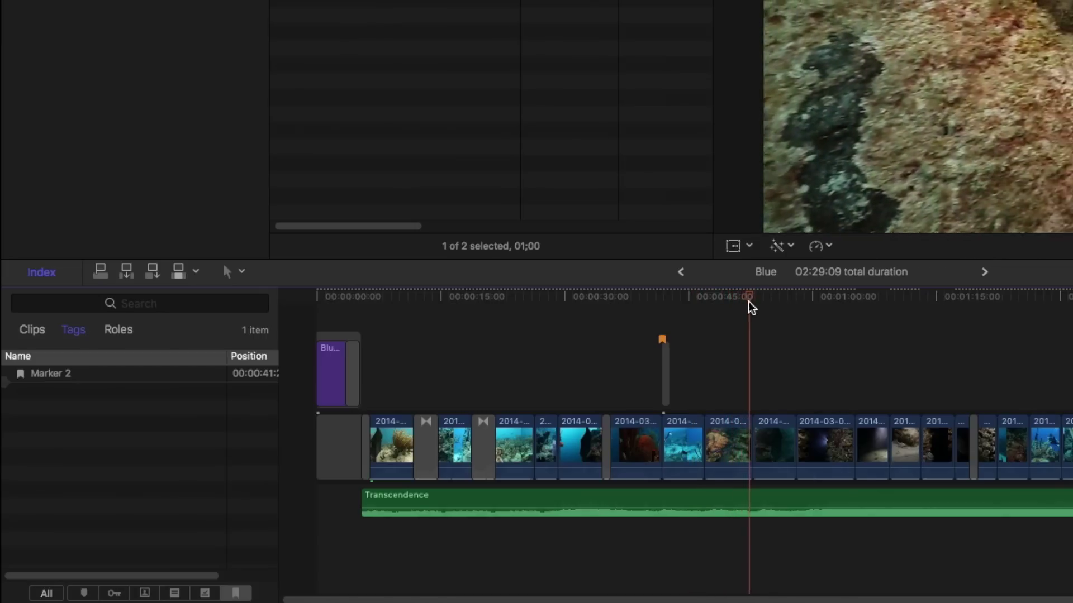
pyautogui.press('m')
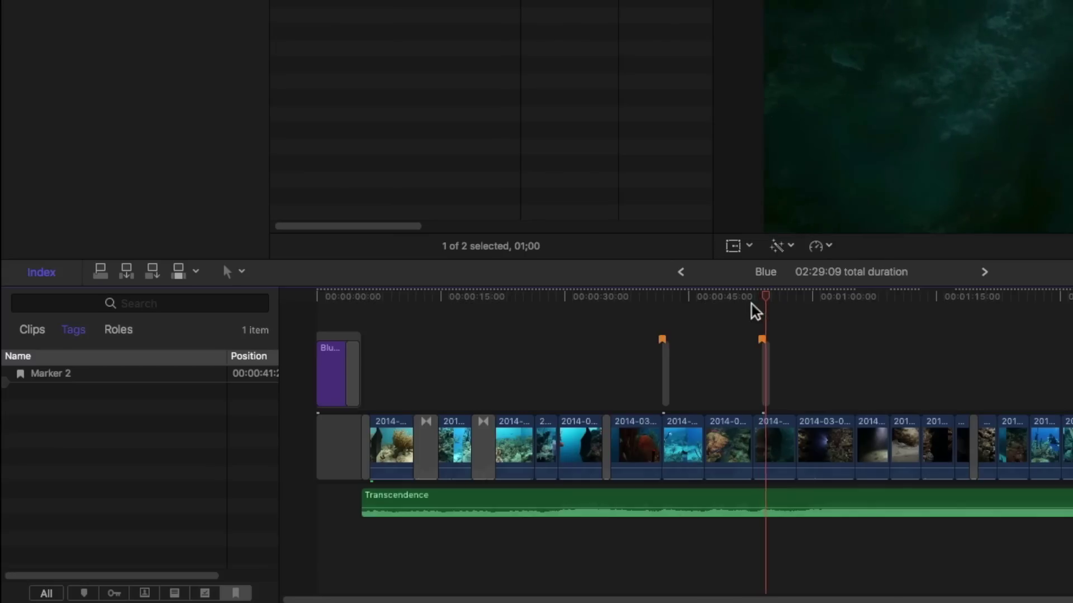
pyautogui.click(921, 316)
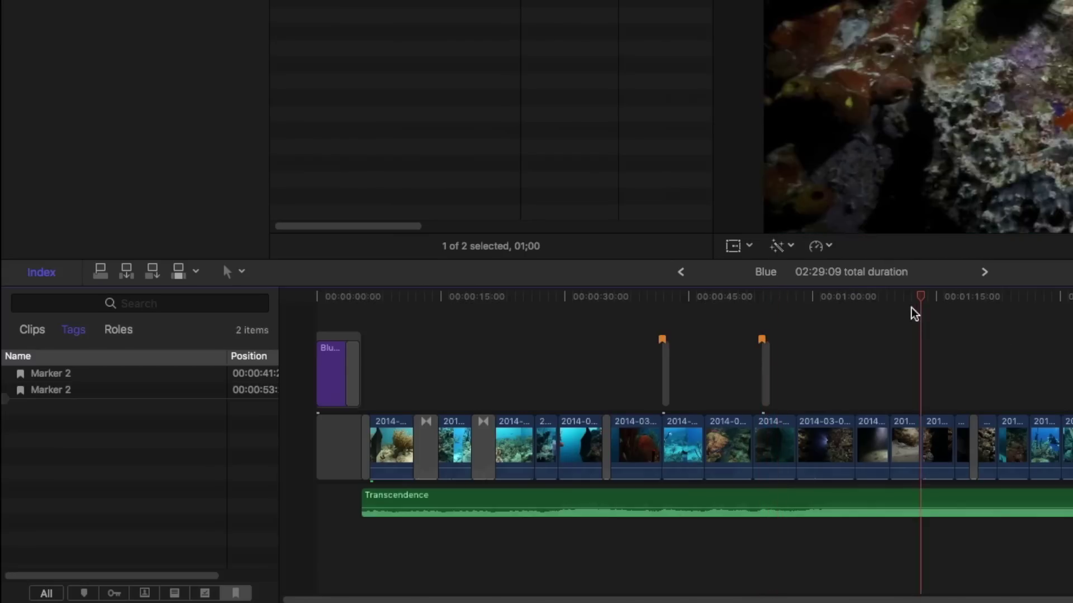
pyautogui.click(972, 313)
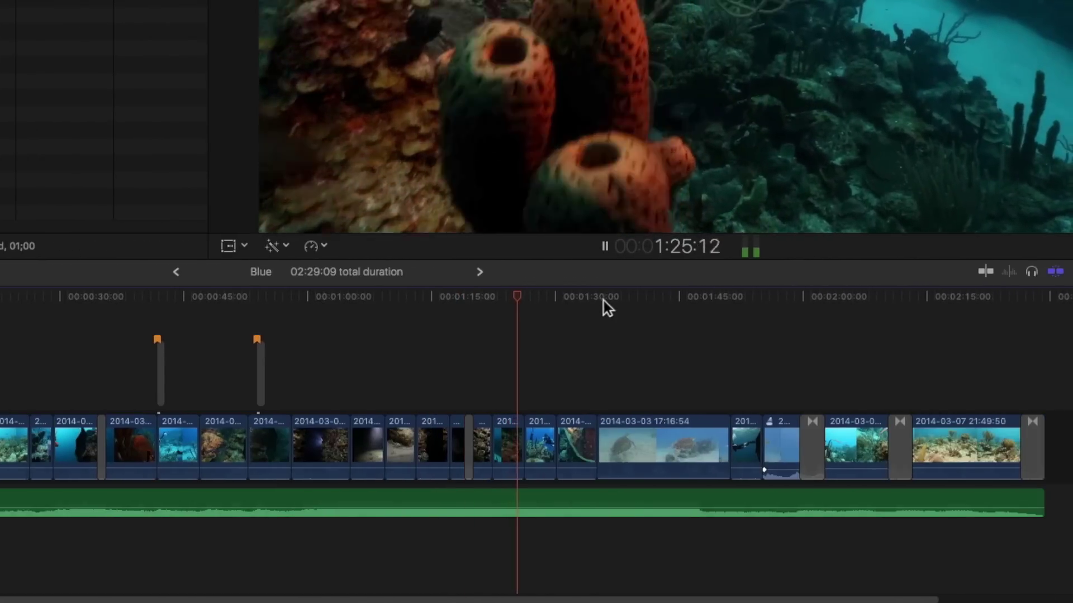
pyautogui.click(598, 302)
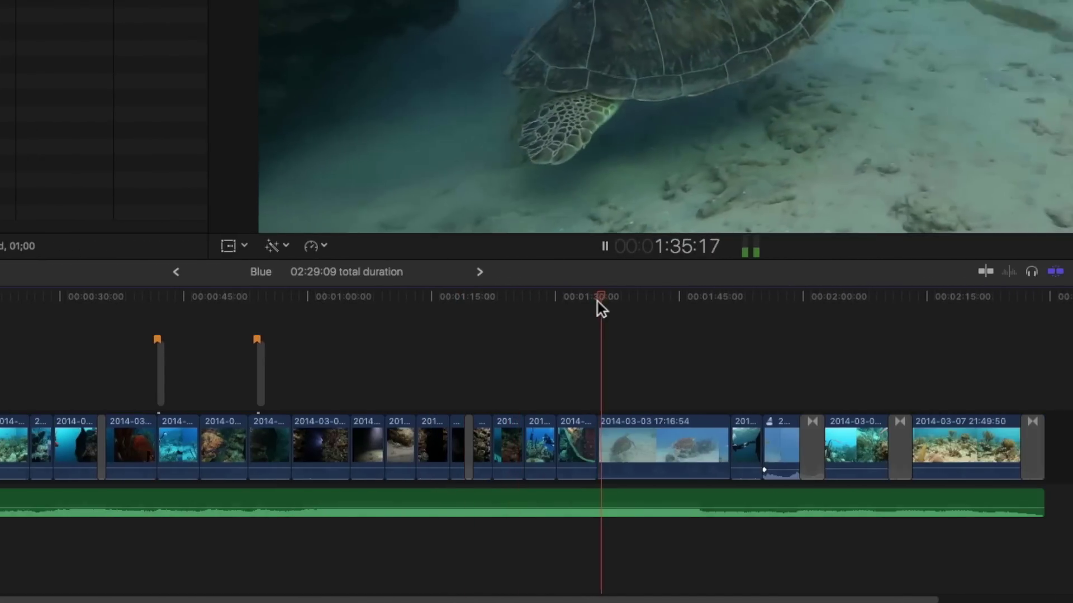
pyautogui.press('m')
pyautogui.press('space')
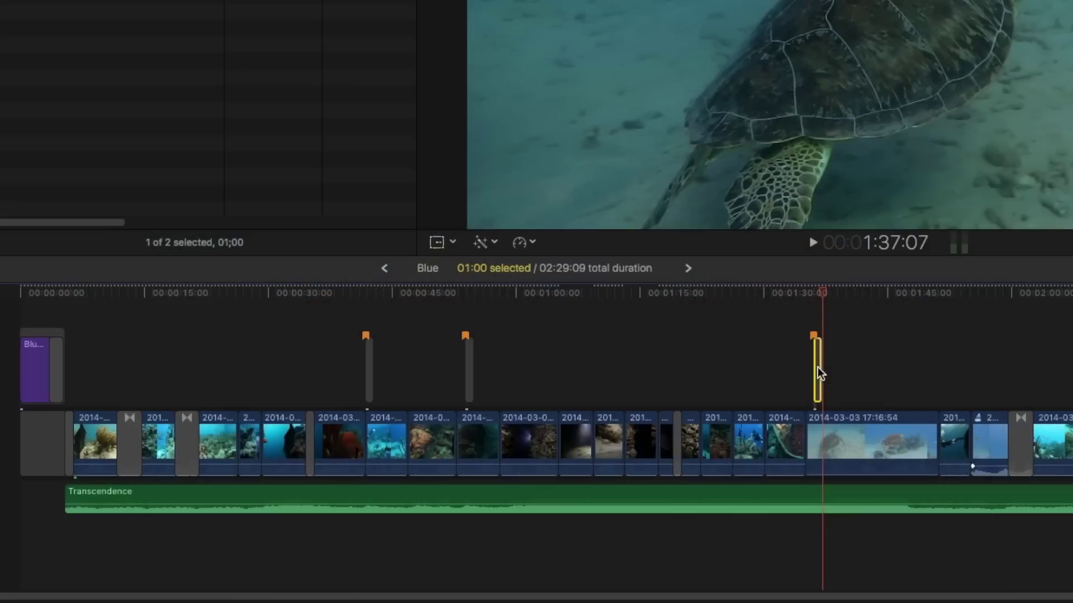
# Zoom in and slide the third Chapter Markers clip 1 second left to 1:35
pyautogui.press('super+equal')
pyautogui.press('super+equal')
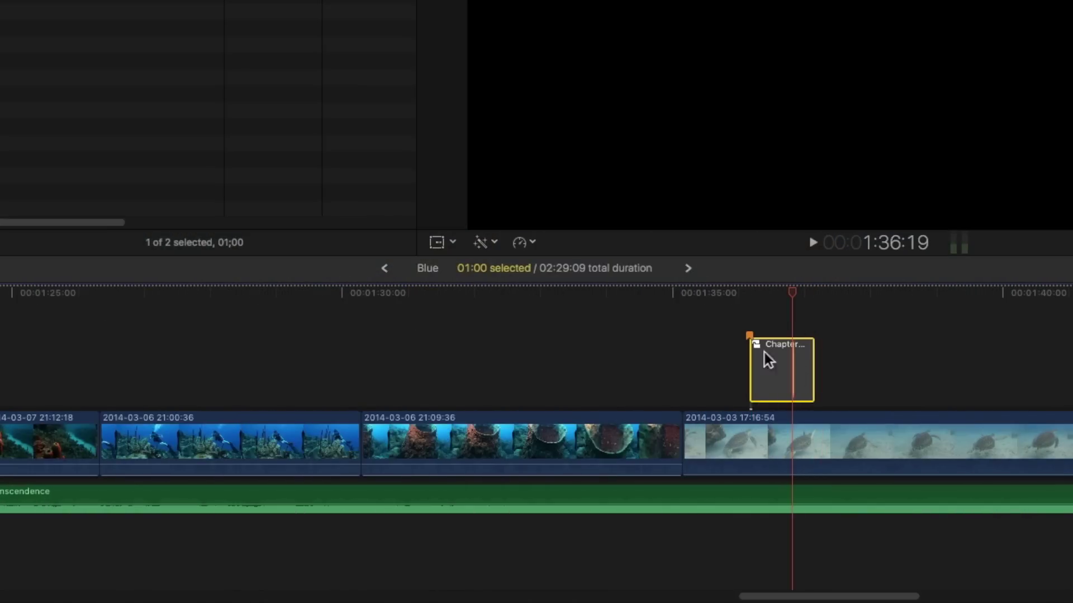
pyautogui.moveTo(795, 293); pyautogui.dragTo(683, 313)
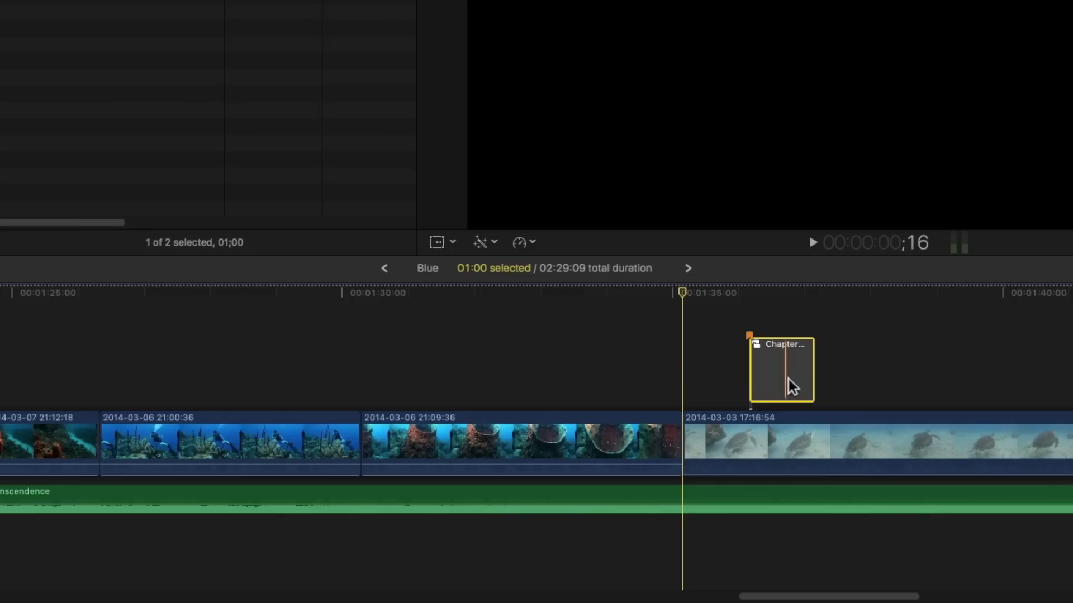
pyautogui.moveTo(785, 374); pyautogui.dragTo(723, 381)
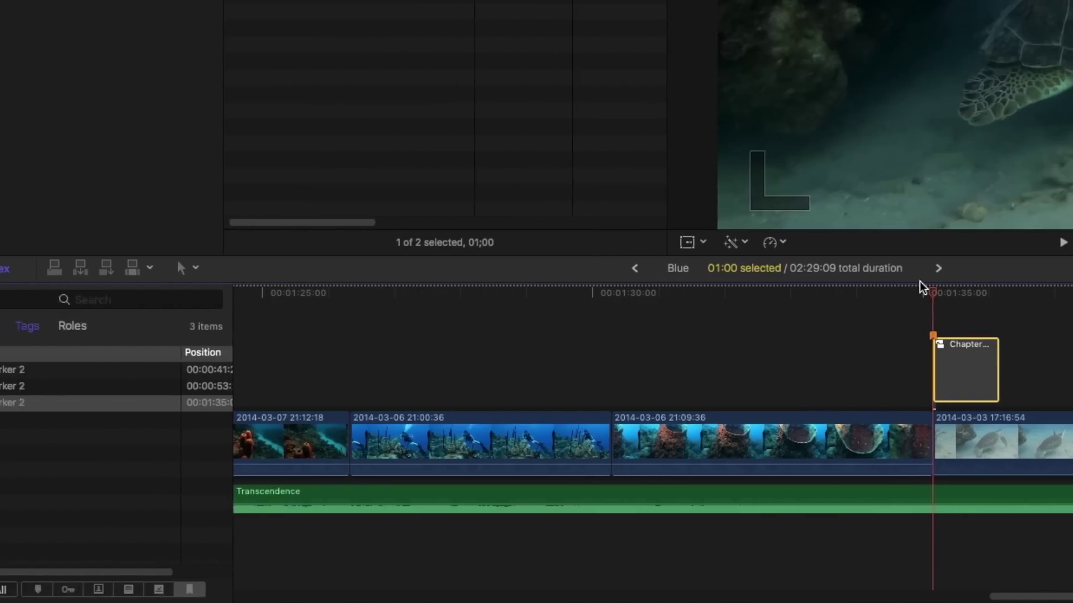
# Rename the chapter markers at 0:41 and 0:53 to 'Abba Sponge' and 'Night Dive'
pyautogui.click(58, 375)
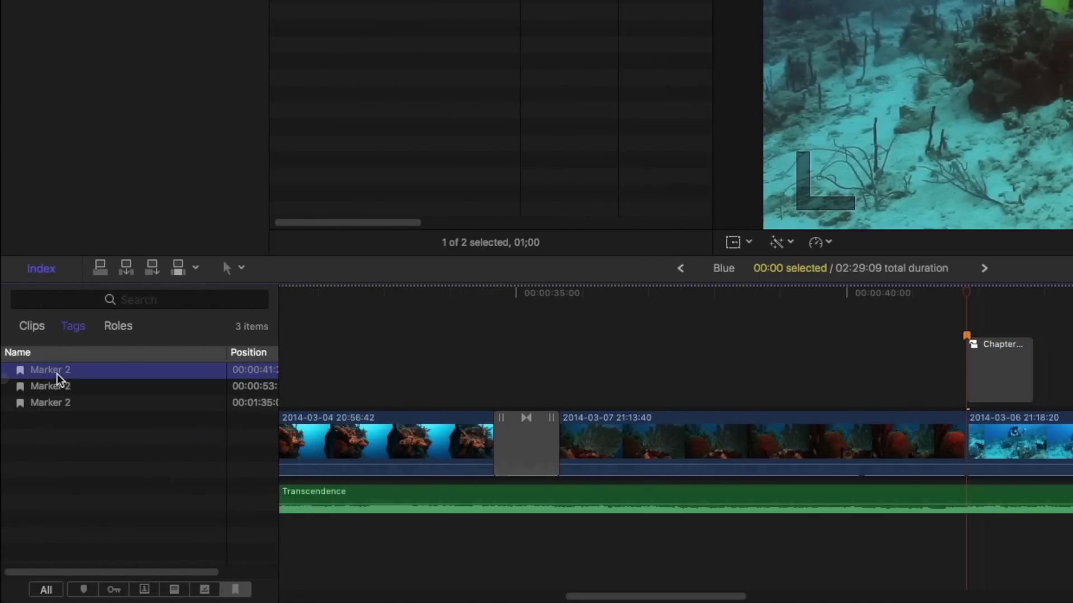
pyautogui.doubleClick(56, 374)
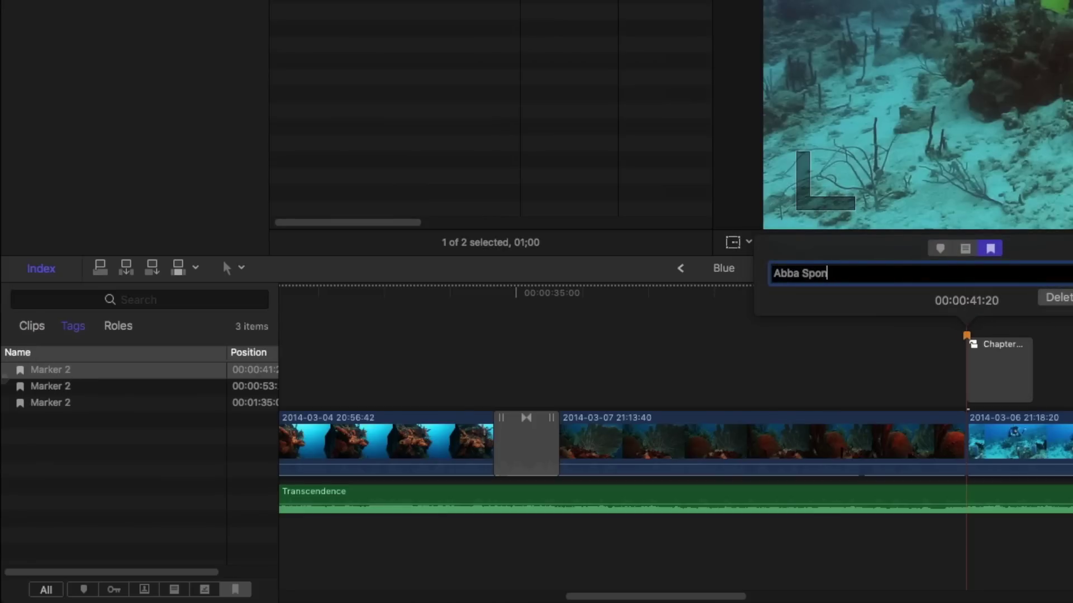
pyautogui.press('Return')
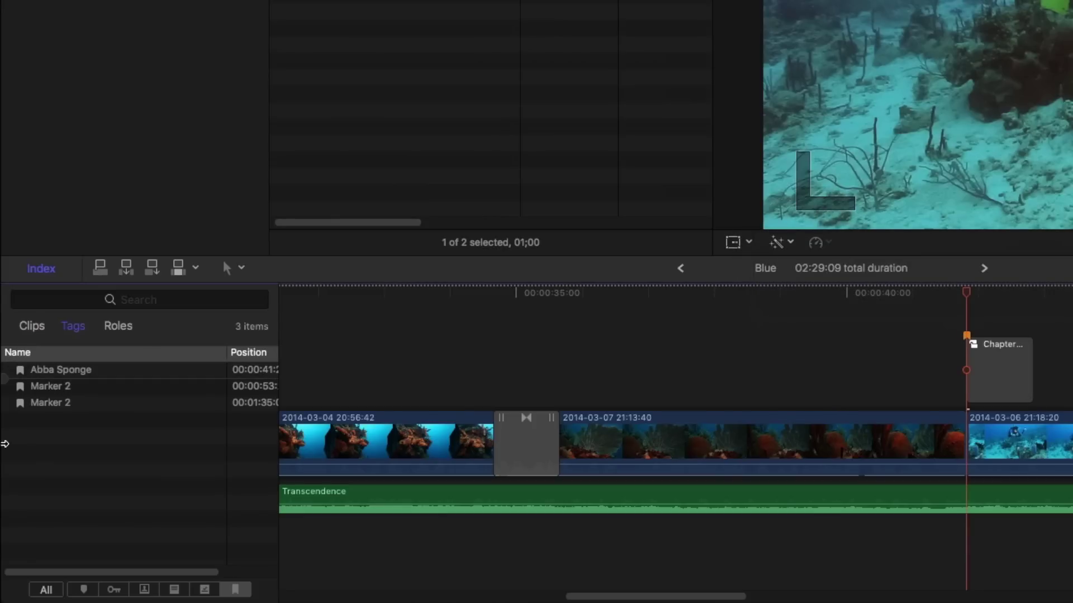
pyautogui.click(50, 389)
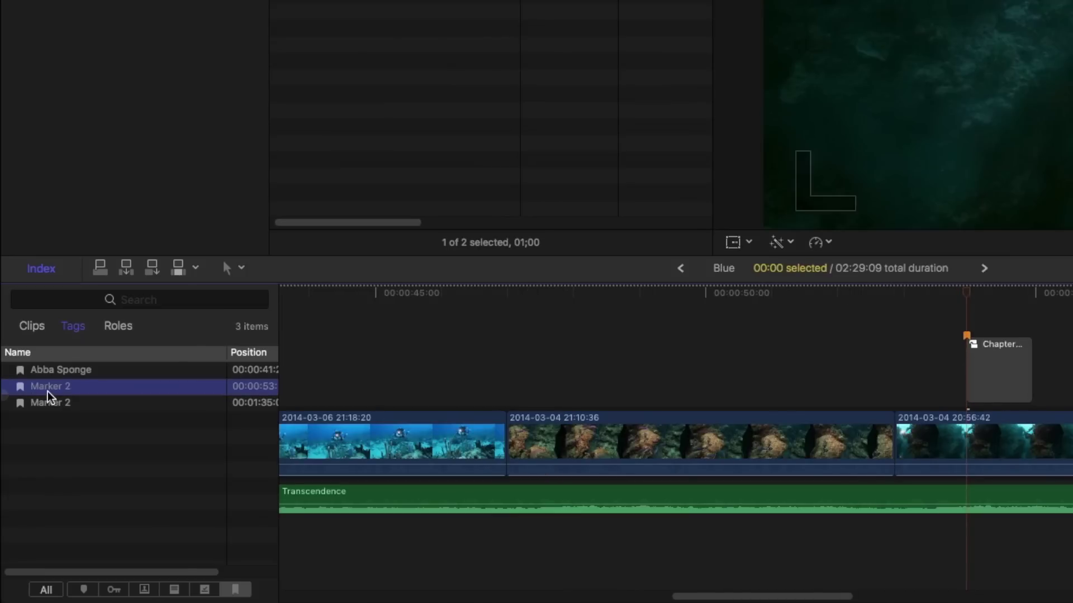
pyautogui.doubleClick(48, 392)
pyautogui.write('Night Dive')
pyautogui.press('Return')
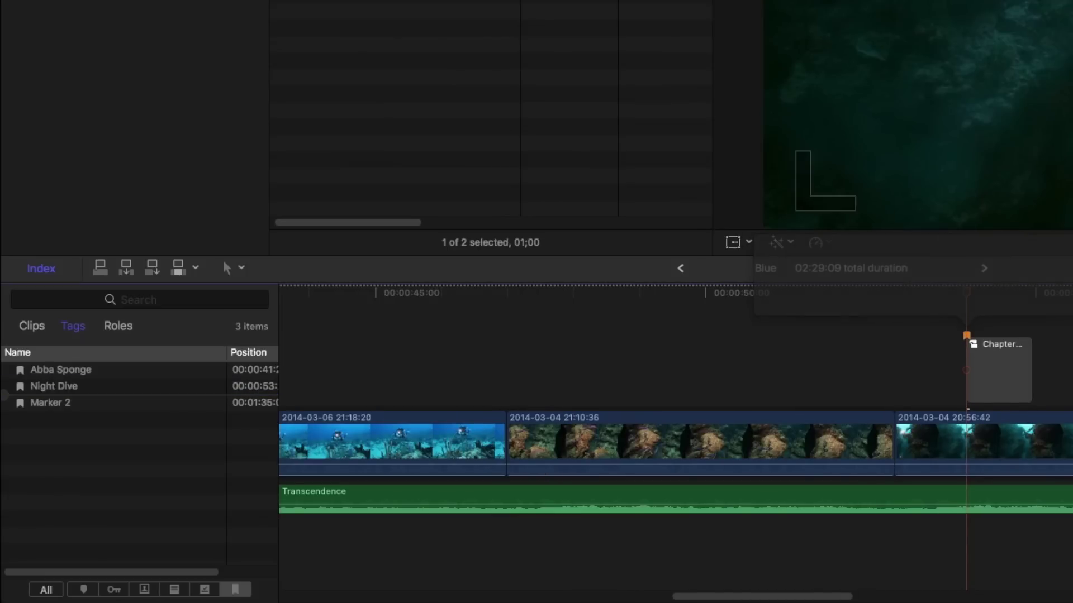
# Move the playhead to the next clip edge near 58 seconds
pyautogui.click(972, 381)
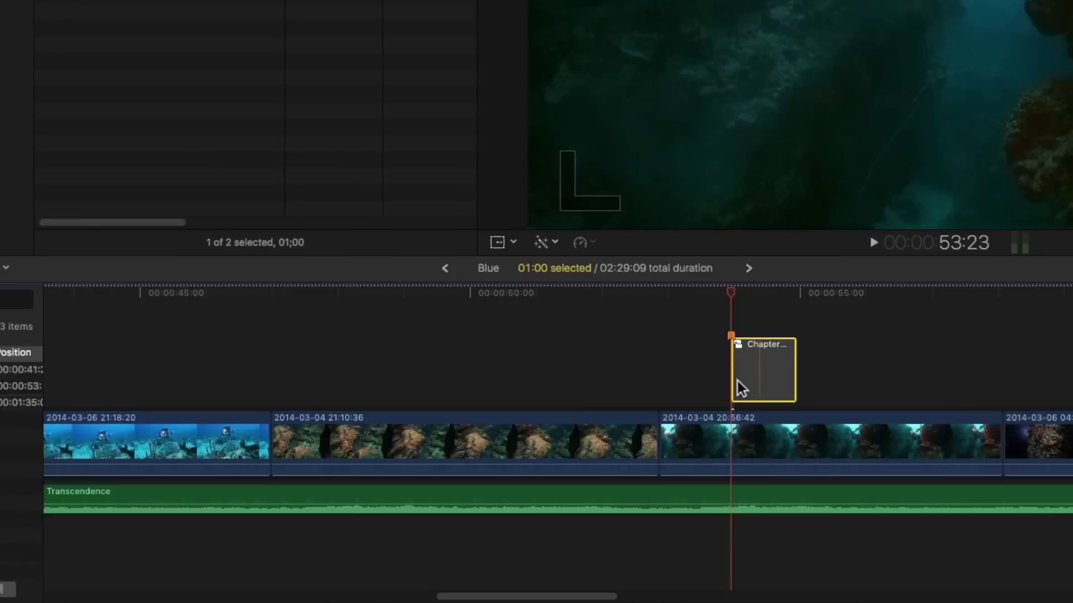
pyautogui.click(902, 312)
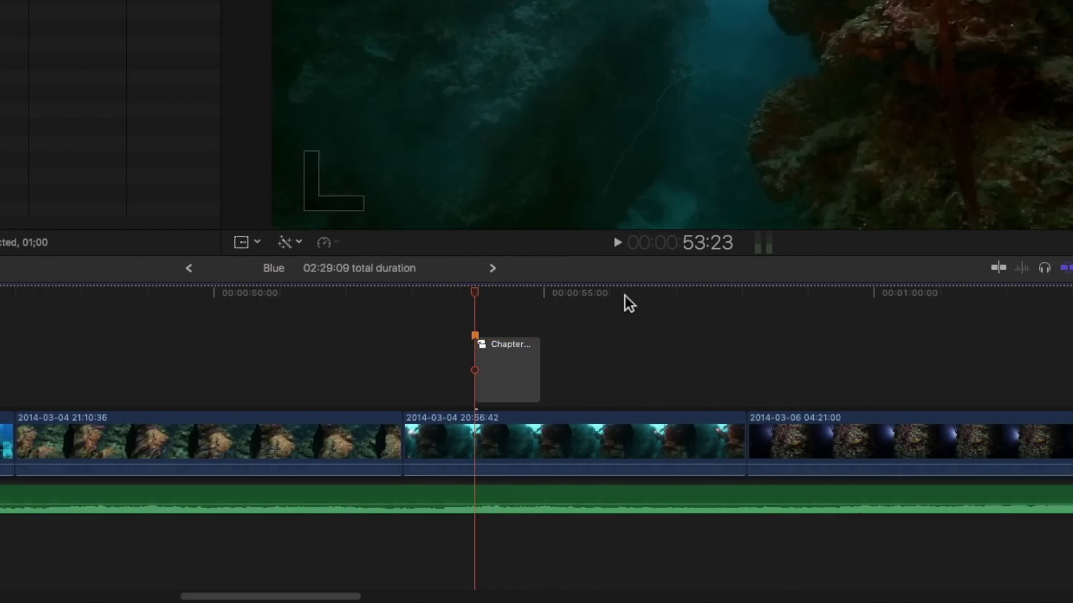
pyautogui.moveTo(625, 297); pyautogui.dragTo(748, 302)
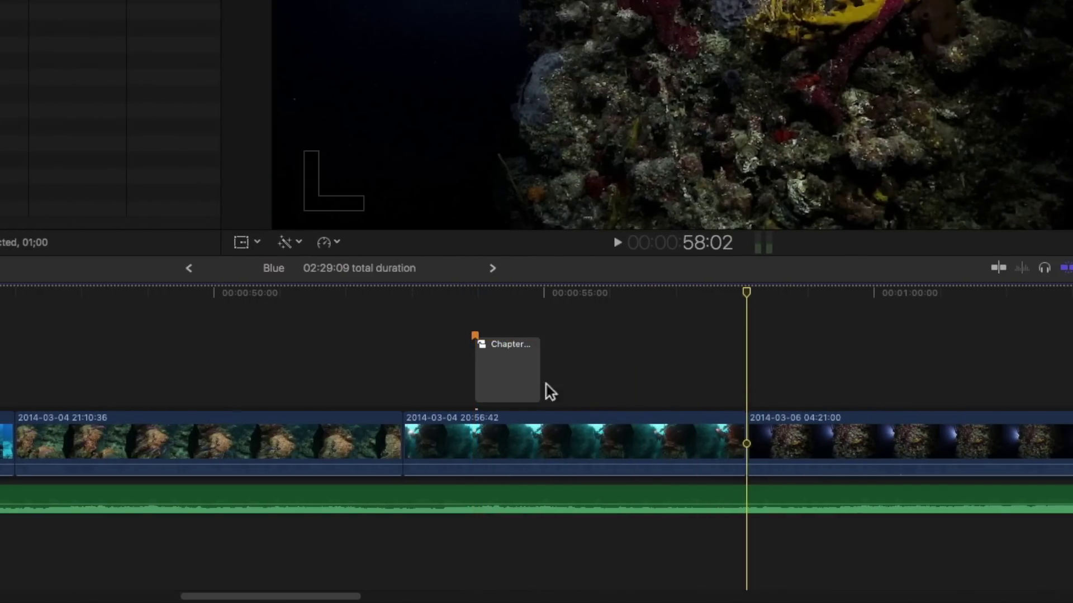